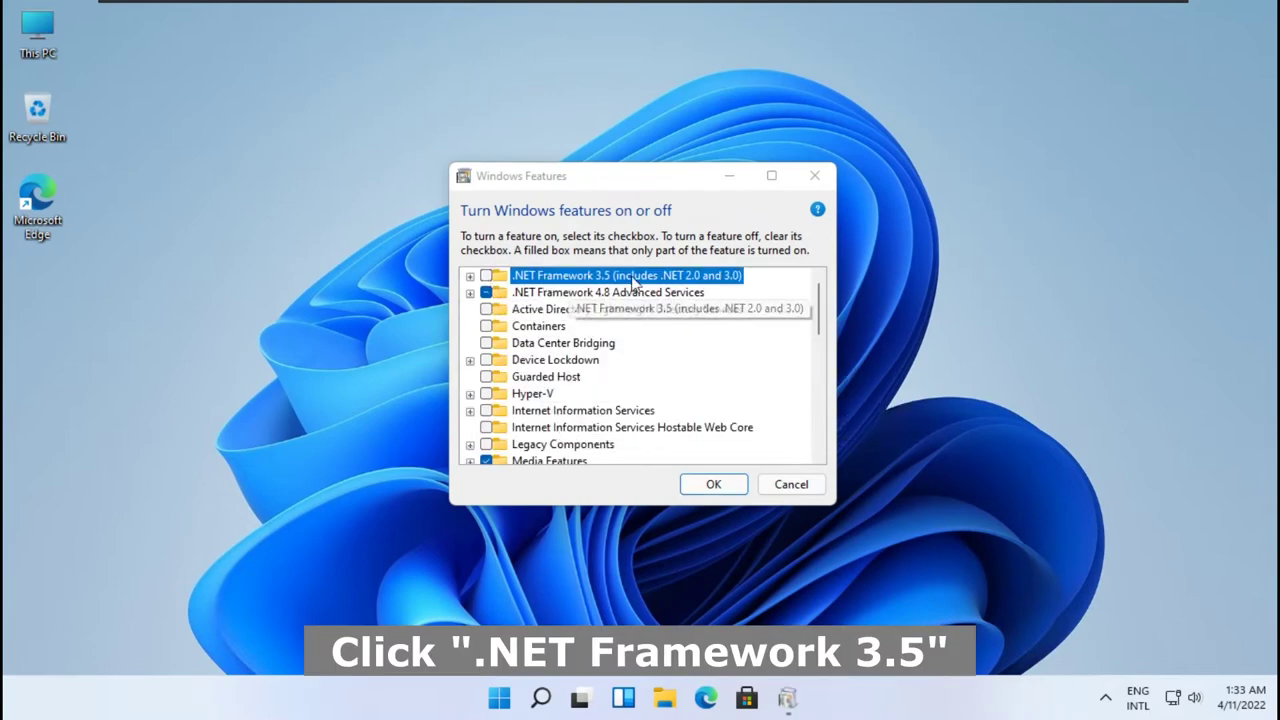
Turn on the .NET Framework 3.5 feature, letting Windows Update download the required files, and close the completed installation dialog.
{"action": "left_click", "coordinate": [486, 276]}
{"action": "left_click", "coordinate": [713, 485]}
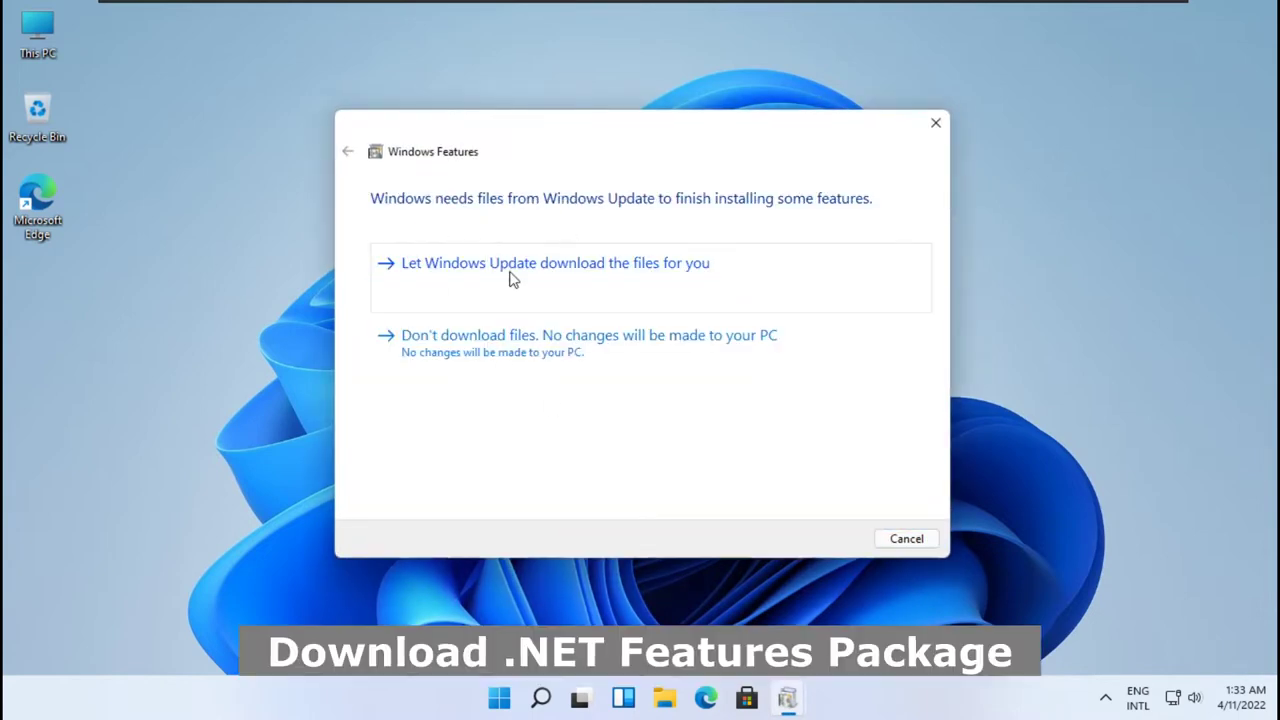
{"action": "left_click", "coordinate": [577, 283]}
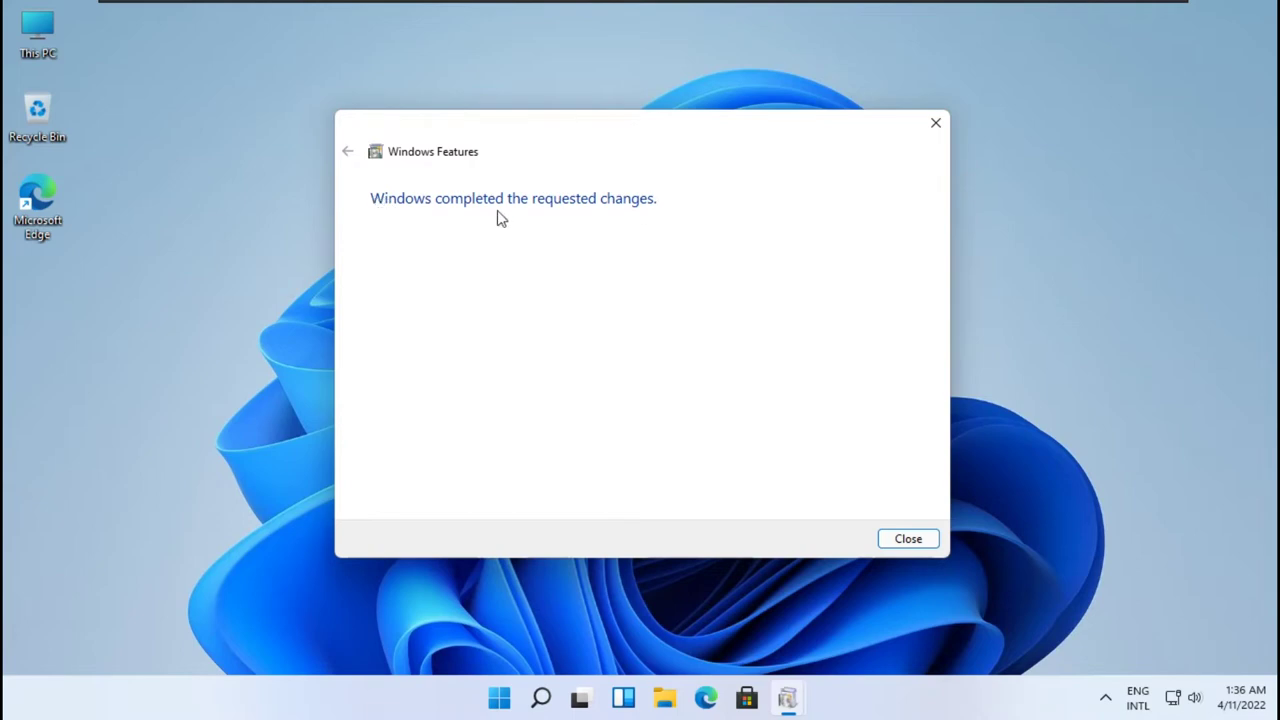
{"action": "left_click", "coordinate": [893, 538]}
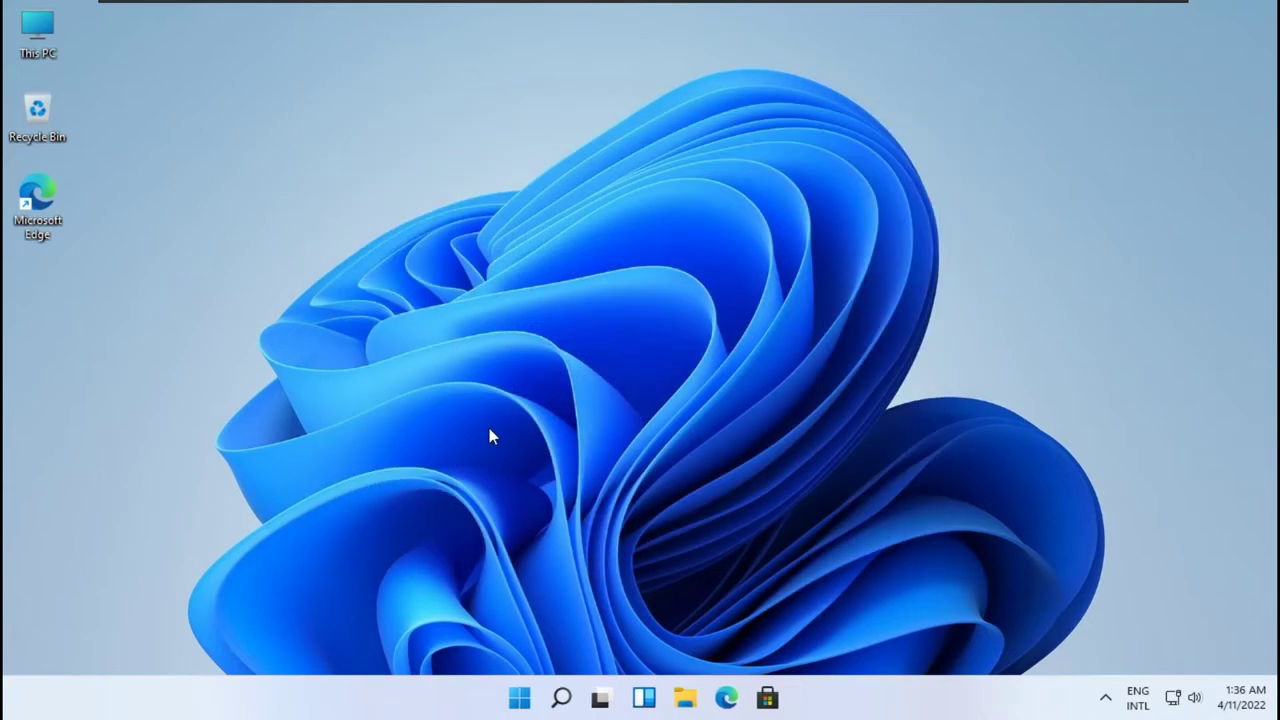
Reopen the Windows features list to check the .NET Framework 3.5 entry, and leave it without making changes.
{"action": "left_click", "coordinate": [560, 698]}
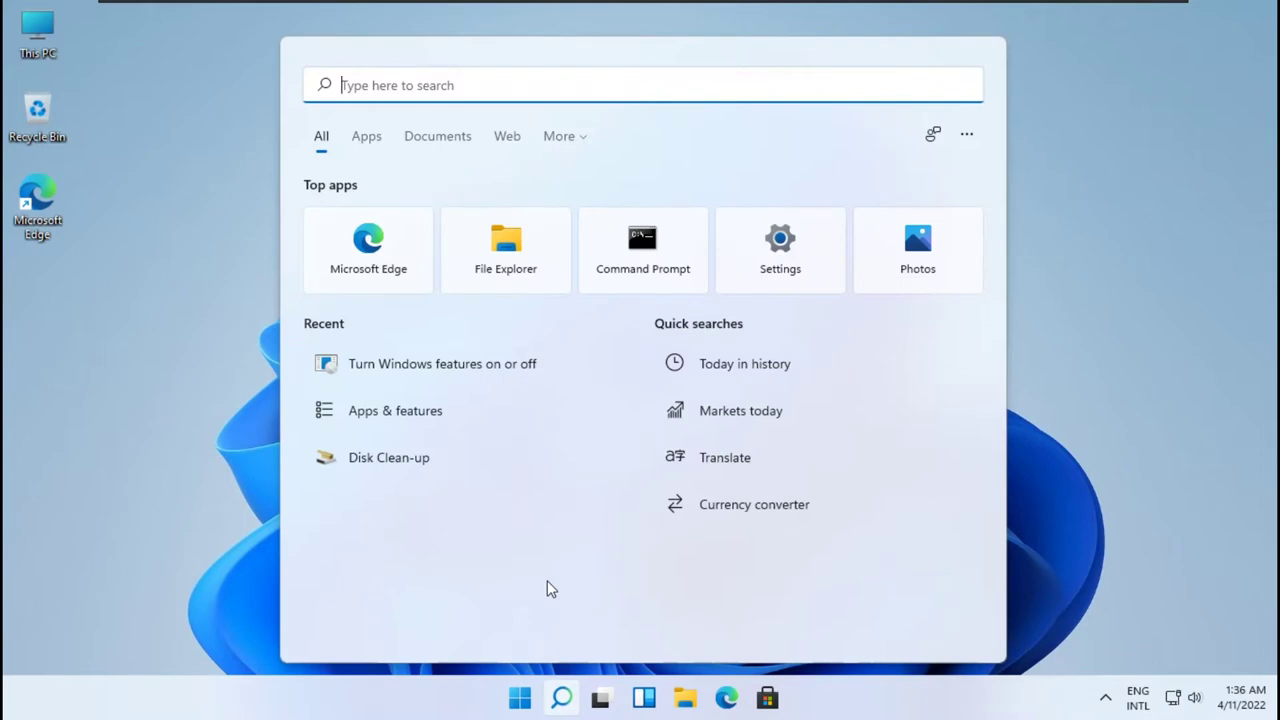
{"action": "left_click", "coordinate": [492, 364]}
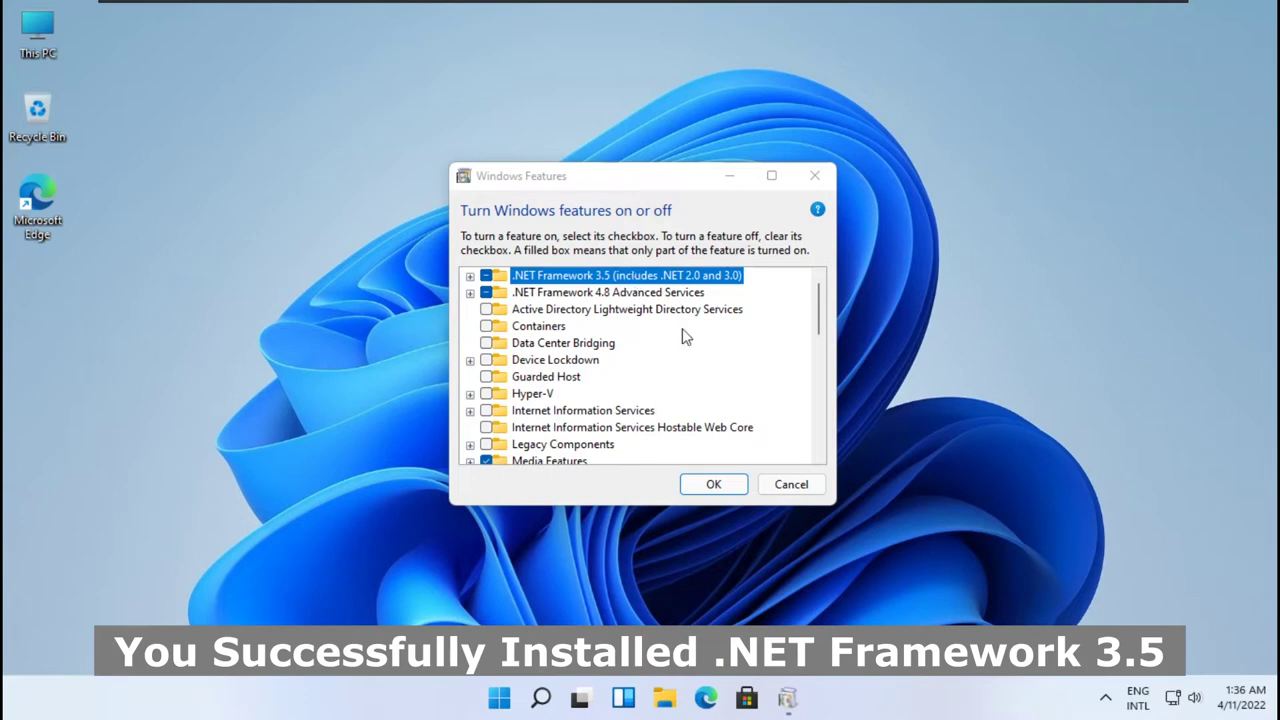
{"action": "left_click", "coordinate": [791, 485]}
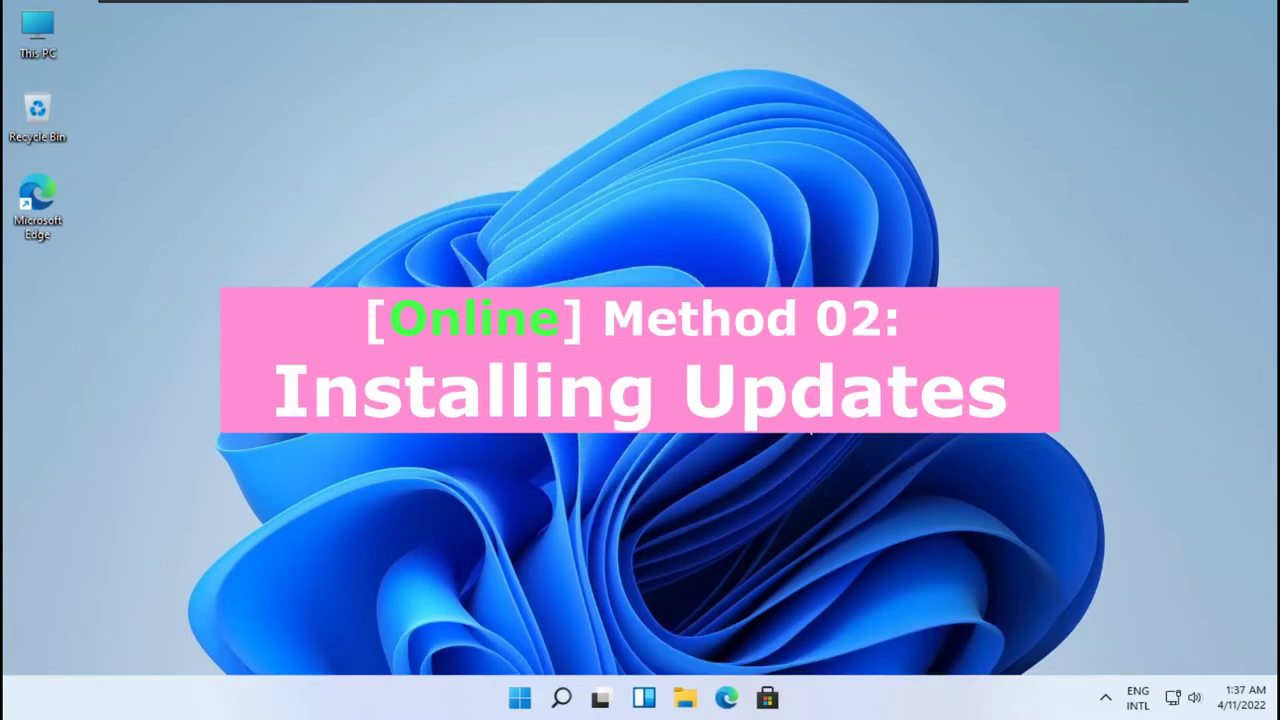
Open Windows Update in Settings and retry the 2022-02 Cumulative Update for .NET Framework 3.5 and 4.8 (KB5009469).
{"action": "right_click", "coordinate": [524, 694]}
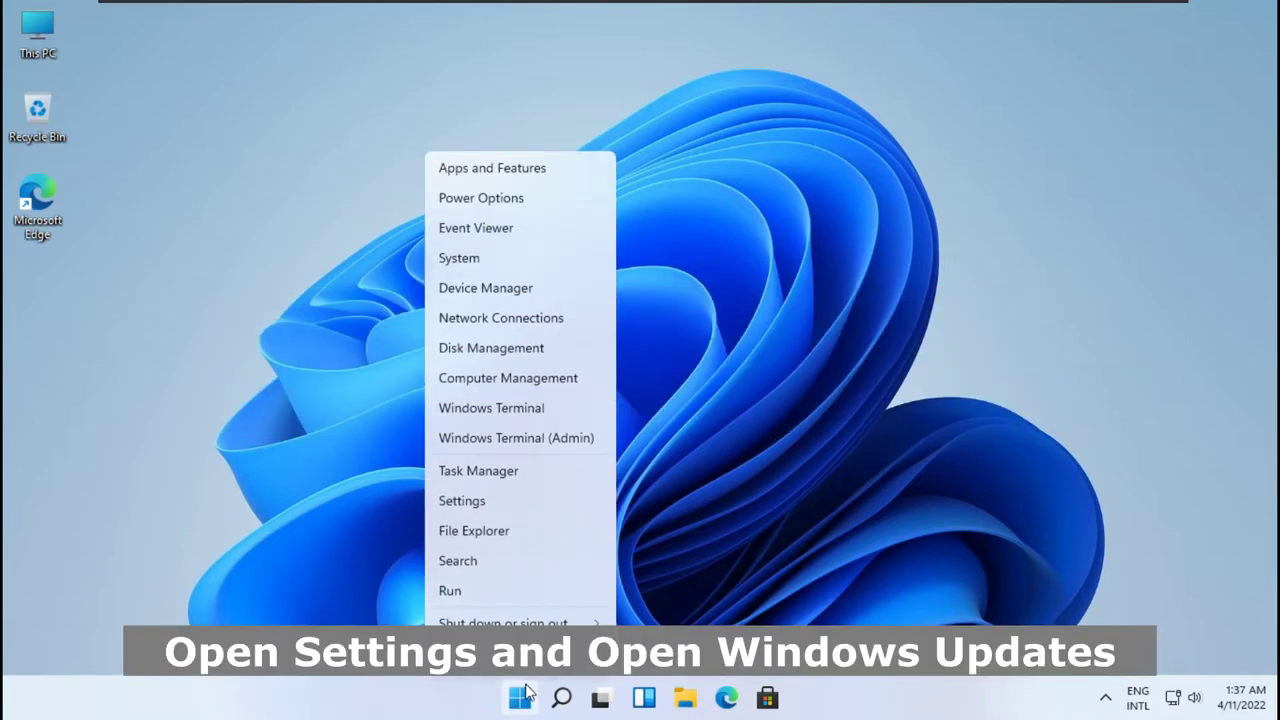
{"action": "left_click", "coordinate": [481, 502]}
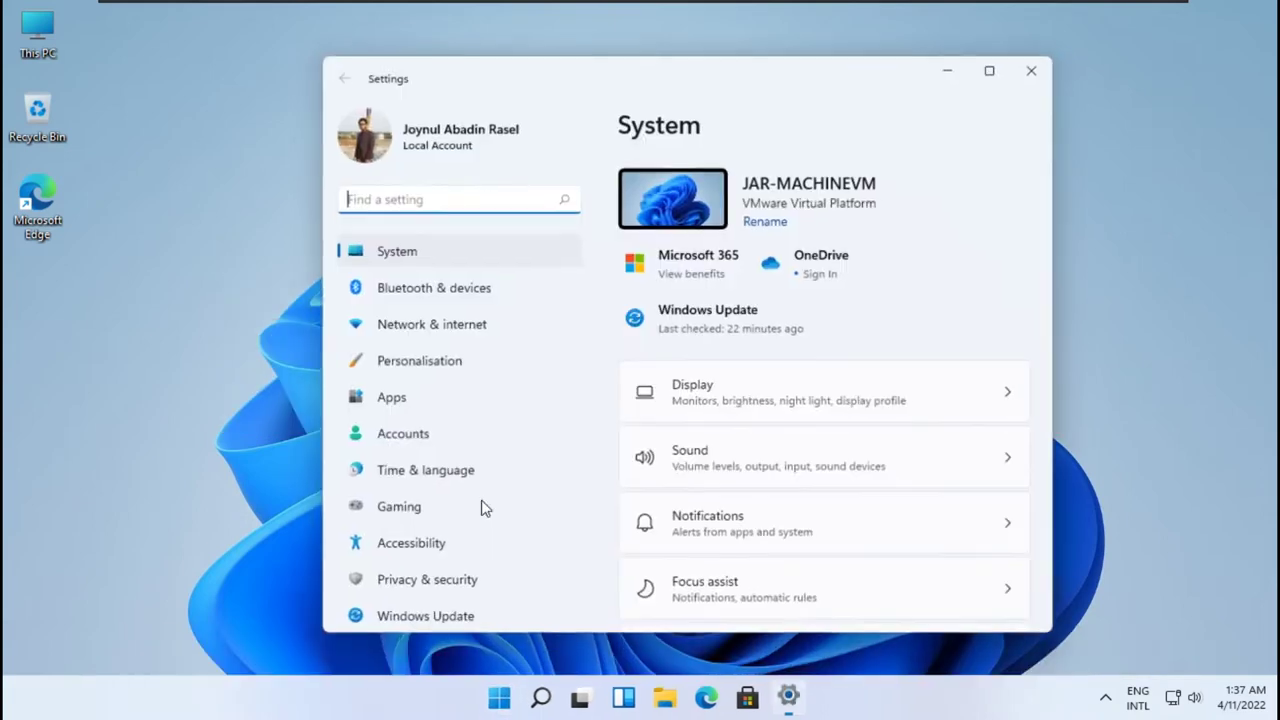
{"action": "scroll", "coordinate": [451, 414], "scroll_direction": "down", "scroll_amount": 1}
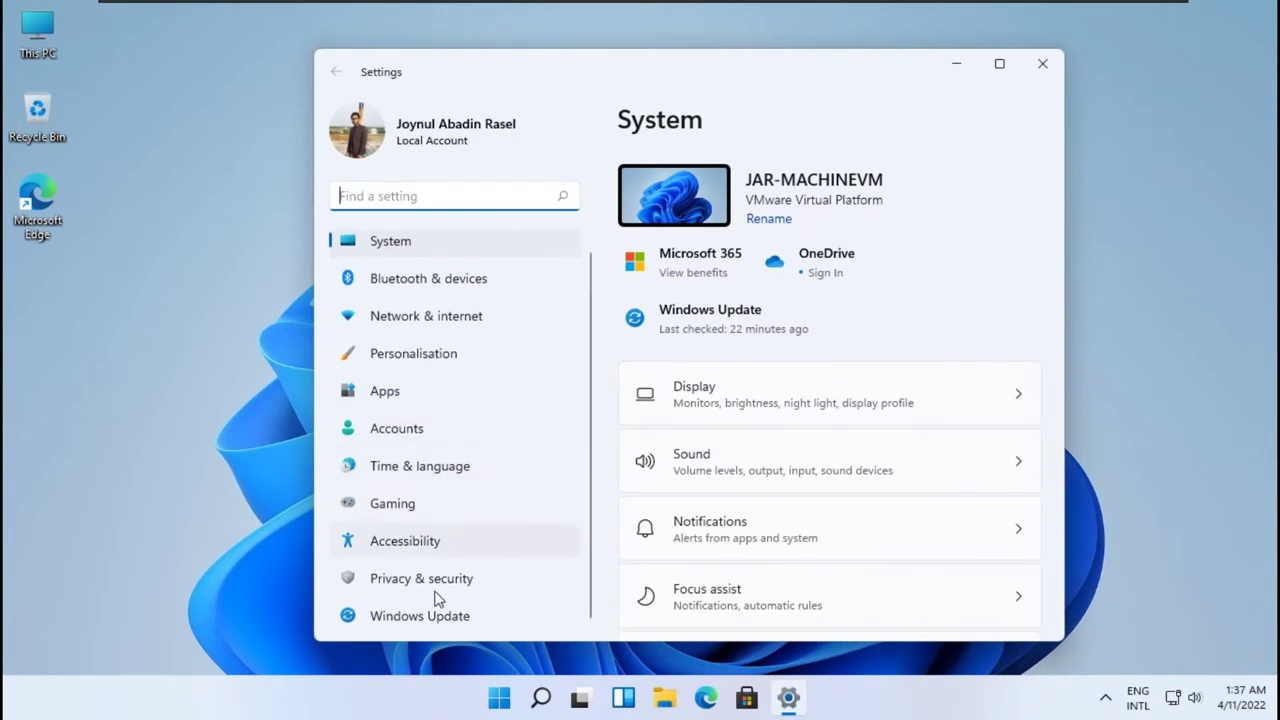
{"action": "left_click", "coordinate": [447, 617]}
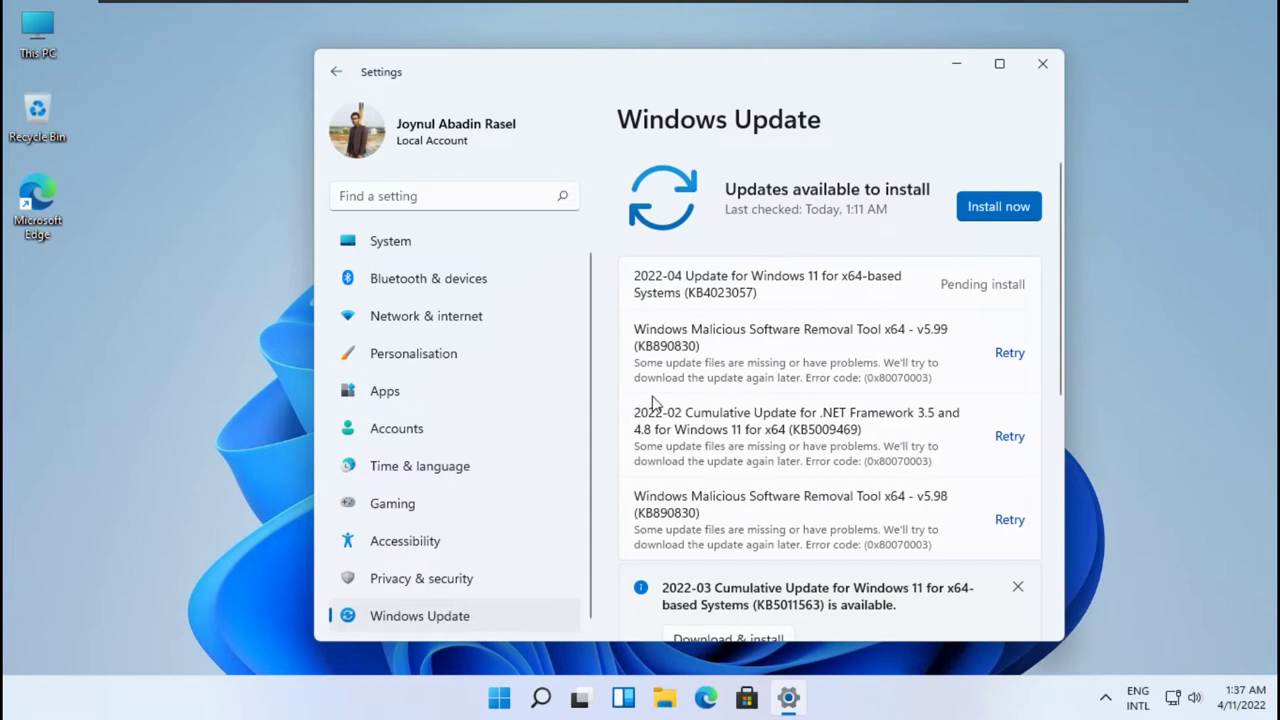
{"action": "left_click_drag", "start_coordinate": [636, 412], "coordinate": [868, 427]}
{"action": "left_click", "coordinate": [1007, 440]}
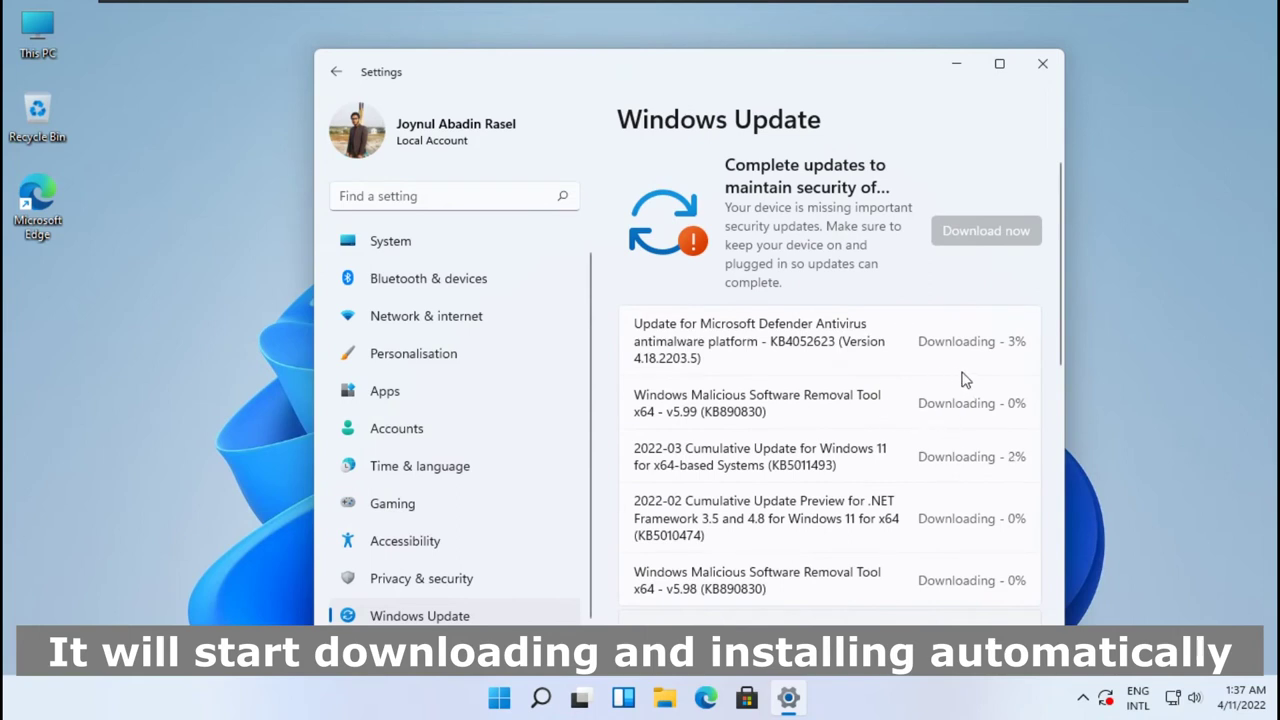
Check the download progress of the 2022-02 Cumulative Update Preview for .NET Framework 3.5 and 4.8 (KB5010474).
{"action": "scroll", "coordinate": [830, 420], "scroll_direction": "down", "scroll_amount": 1}
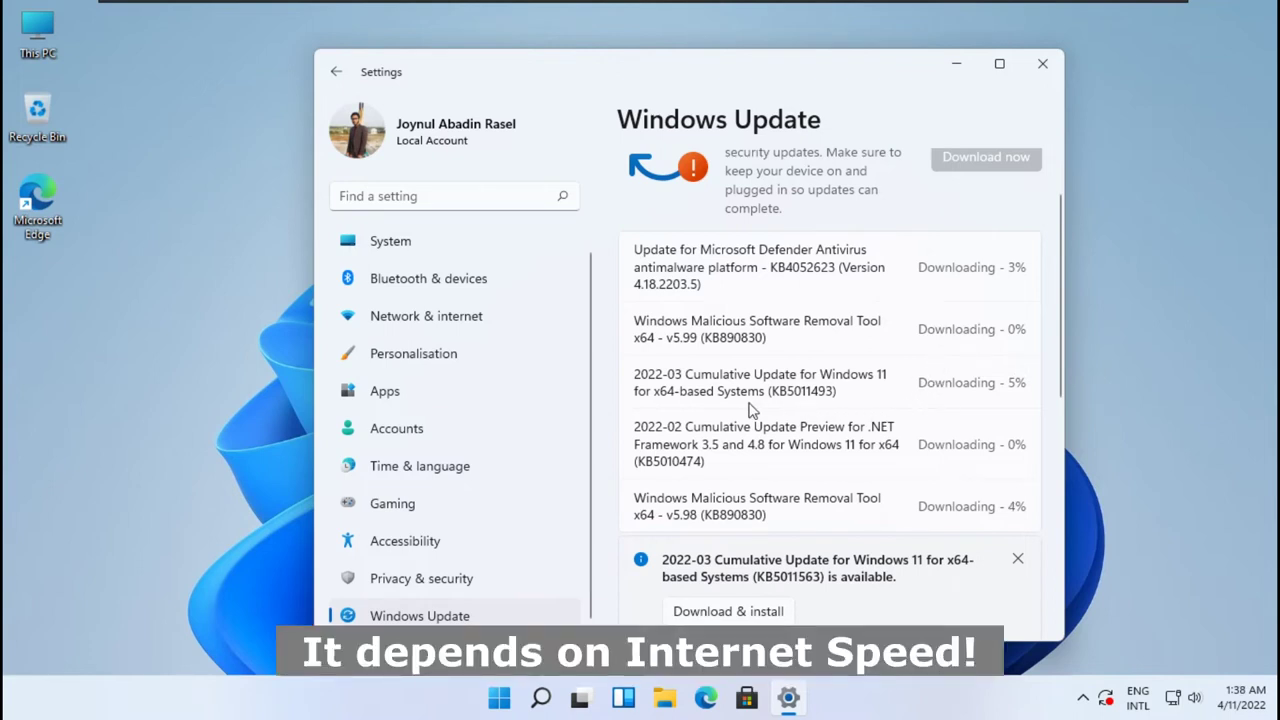
{"action": "left_click_drag", "start_coordinate": [638, 430], "coordinate": [706, 462]}
{"action": "left_click", "coordinate": [637, 440]}
{"action": "left_click_drag", "start_coordinate": [712, 462], "coordinate": [632, 430]}
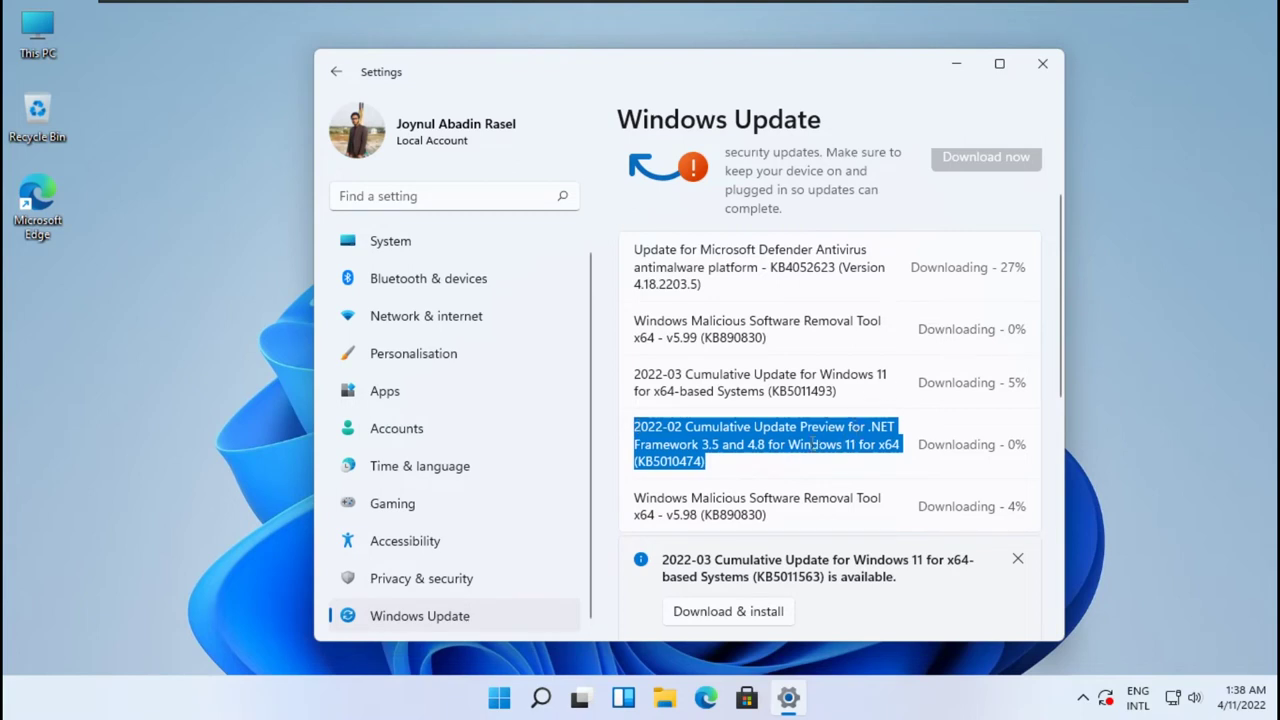
{"action": "left_click", "coordinate": [806, 443]}
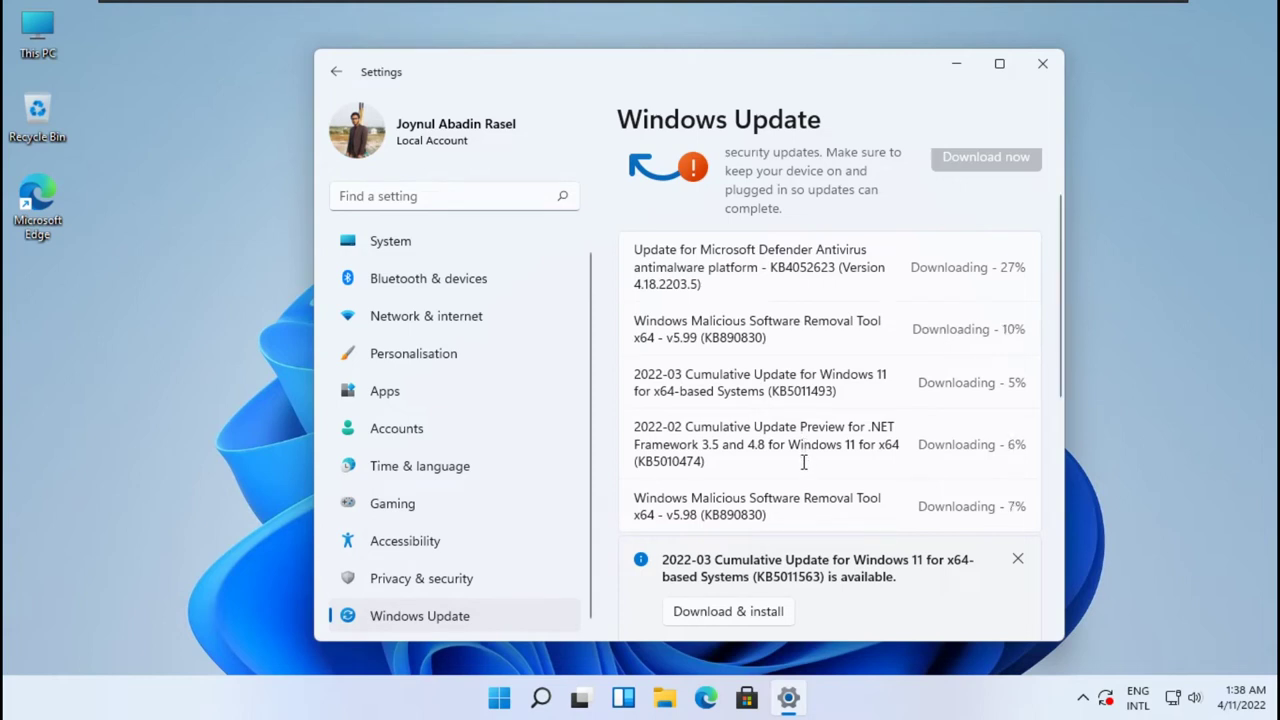
Dismiss the notice for the 2022-03 Cumulative Update (KB5011563), and close Settings once the .NET Framework update leaves the pending list.
{"action": "left_click", "coordinate": [1018, 558]}
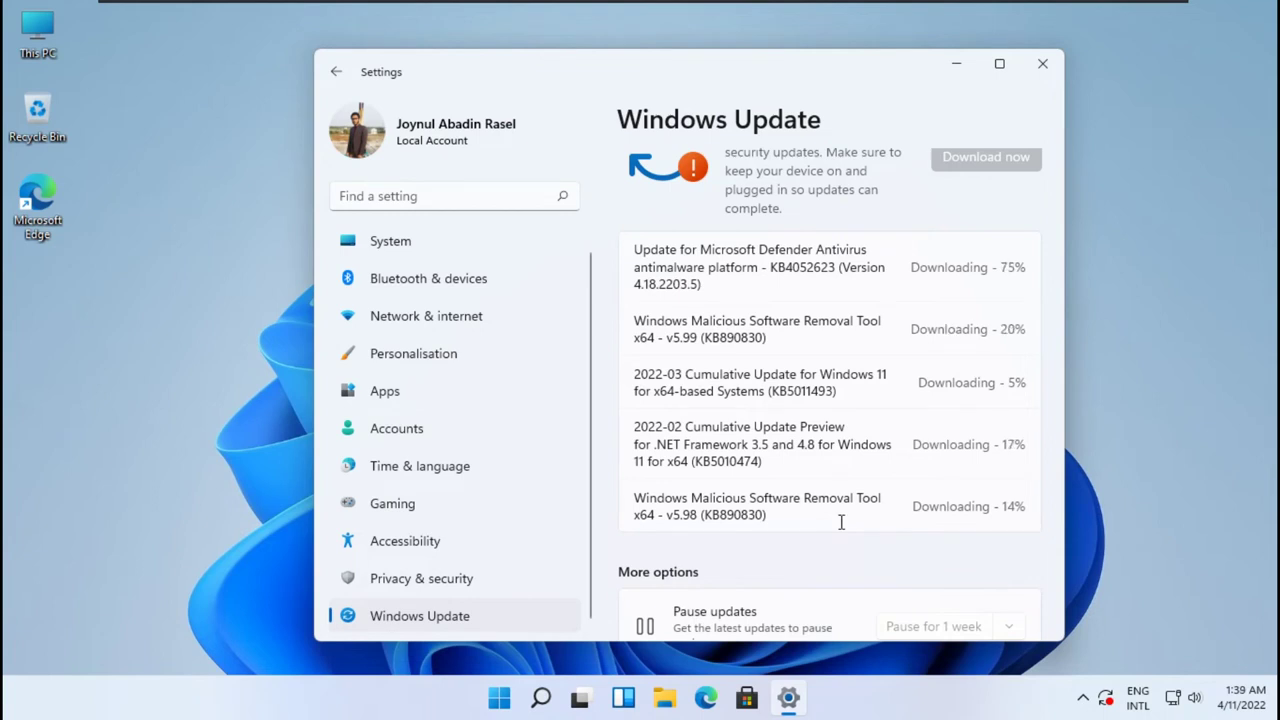
{"action": "scroll", "coordinate": [840, 530], "scroll_direction": "up", "scroll_amount": 1}
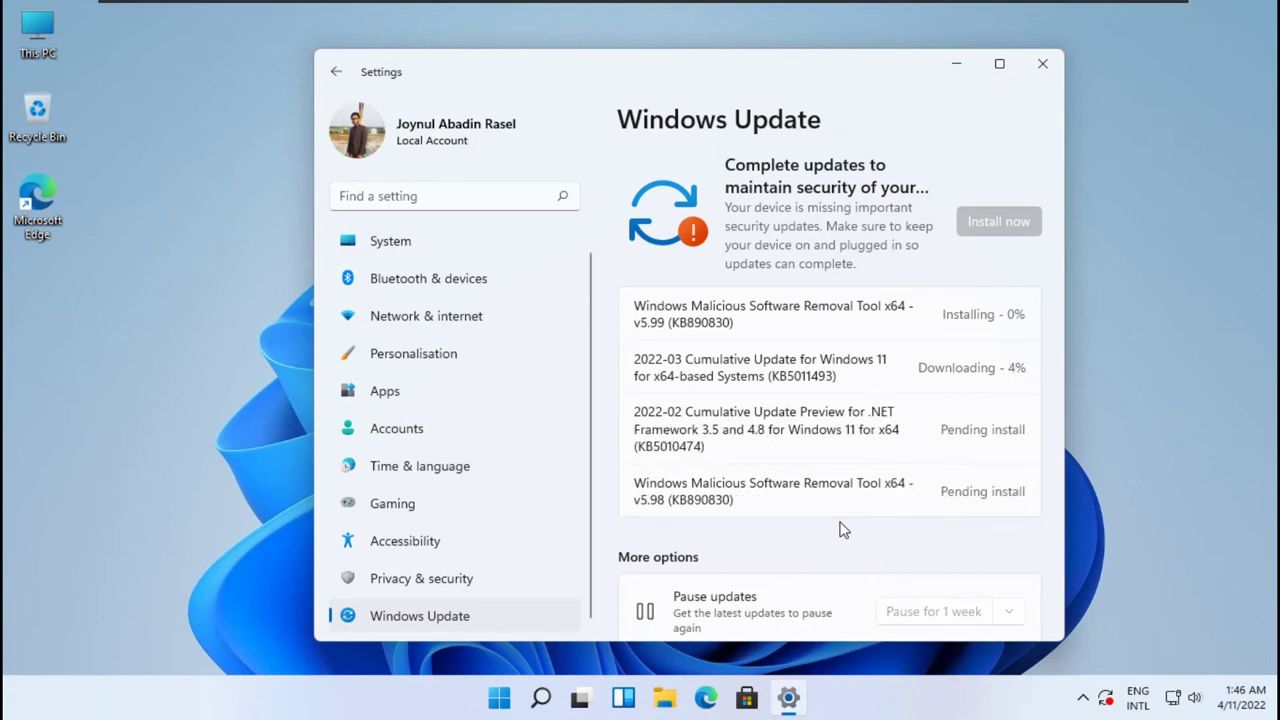
{"action": "left_click_drag", "start_coordinate": [634, 352], "coordinate": [922, 368]}
{"action": "left_click", "coordinate": [946, 392]}
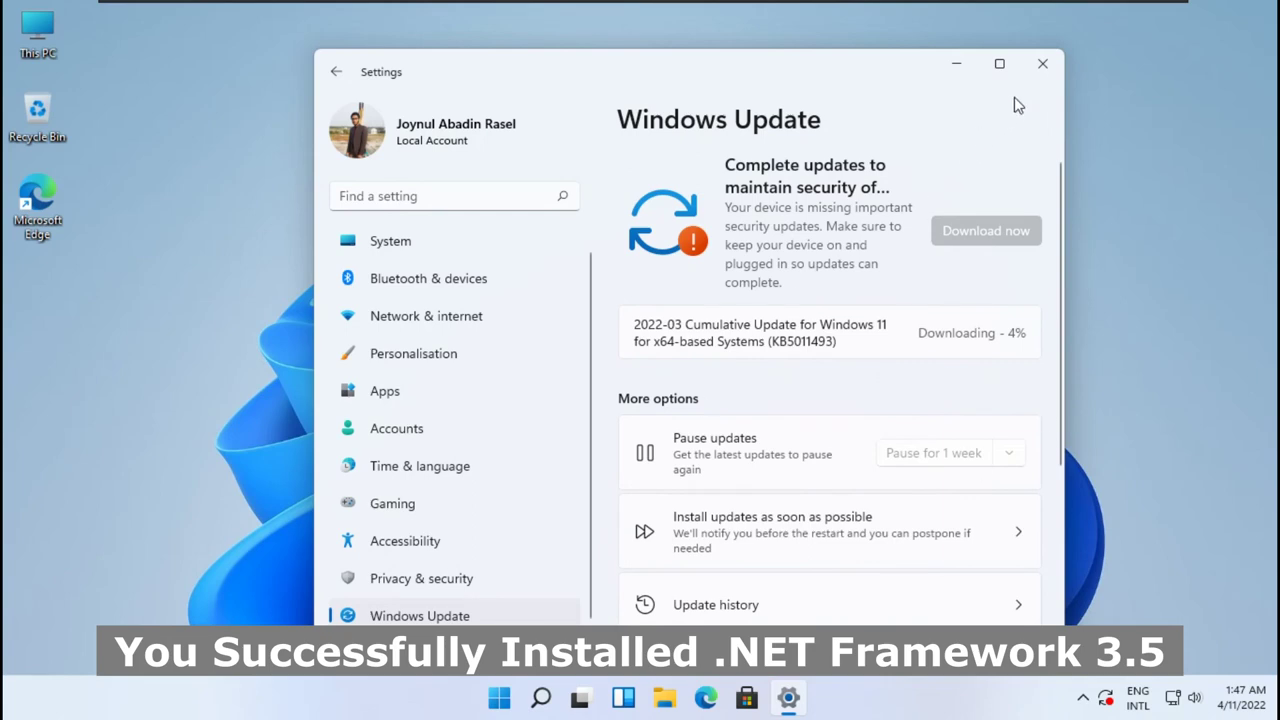
{"action": "left_click", "coordinate": [1043, 65]}
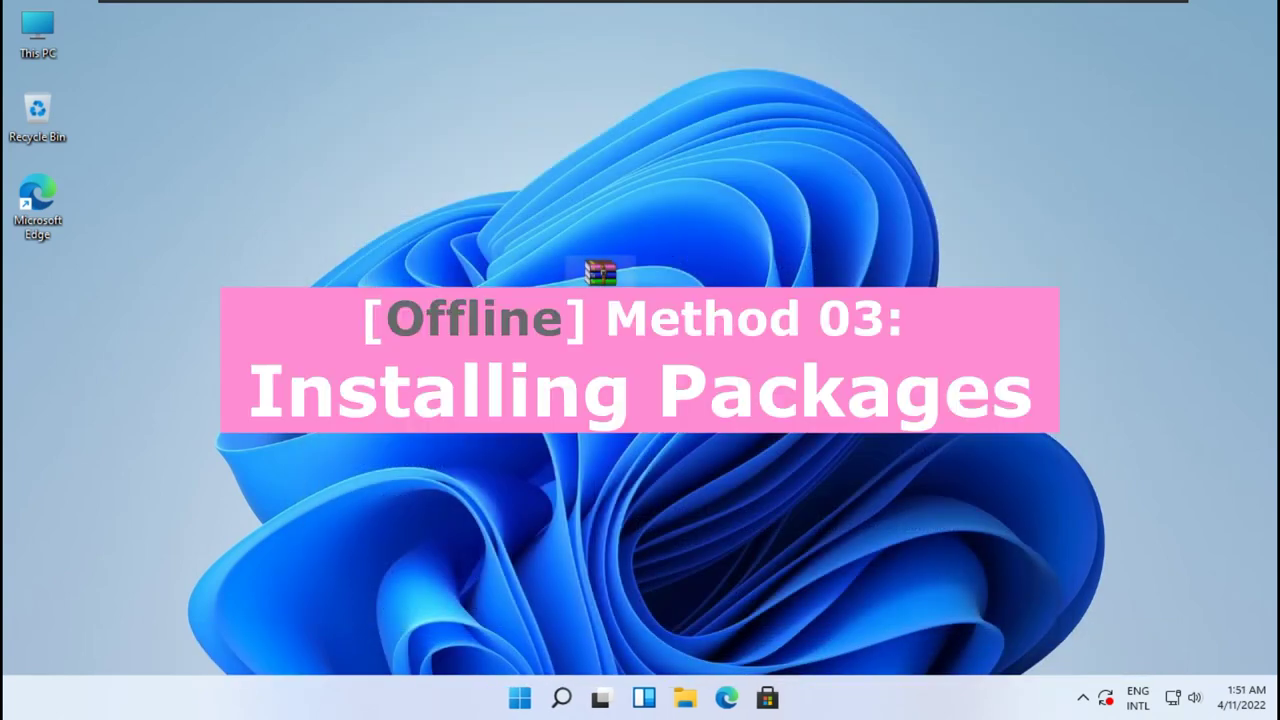
Run dotNetFx35_WX_8_x86_x64.exe from the dotNetFx35_WIN_11_x86_x64 archive with permission to make changes, and start the .NET Framework 3.5 installation.
{"action": "double_click", "coordinate": [603, 336]}
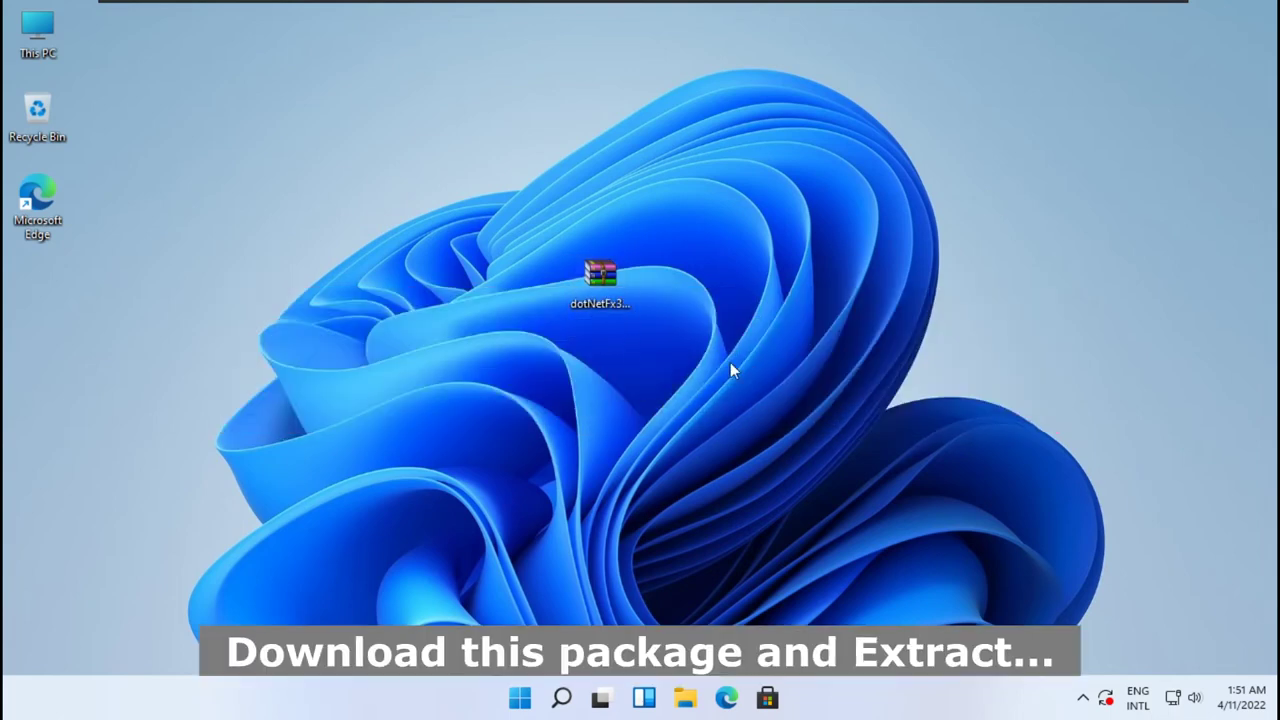
{"action": "double_click", "coordinate": [347, 245]}
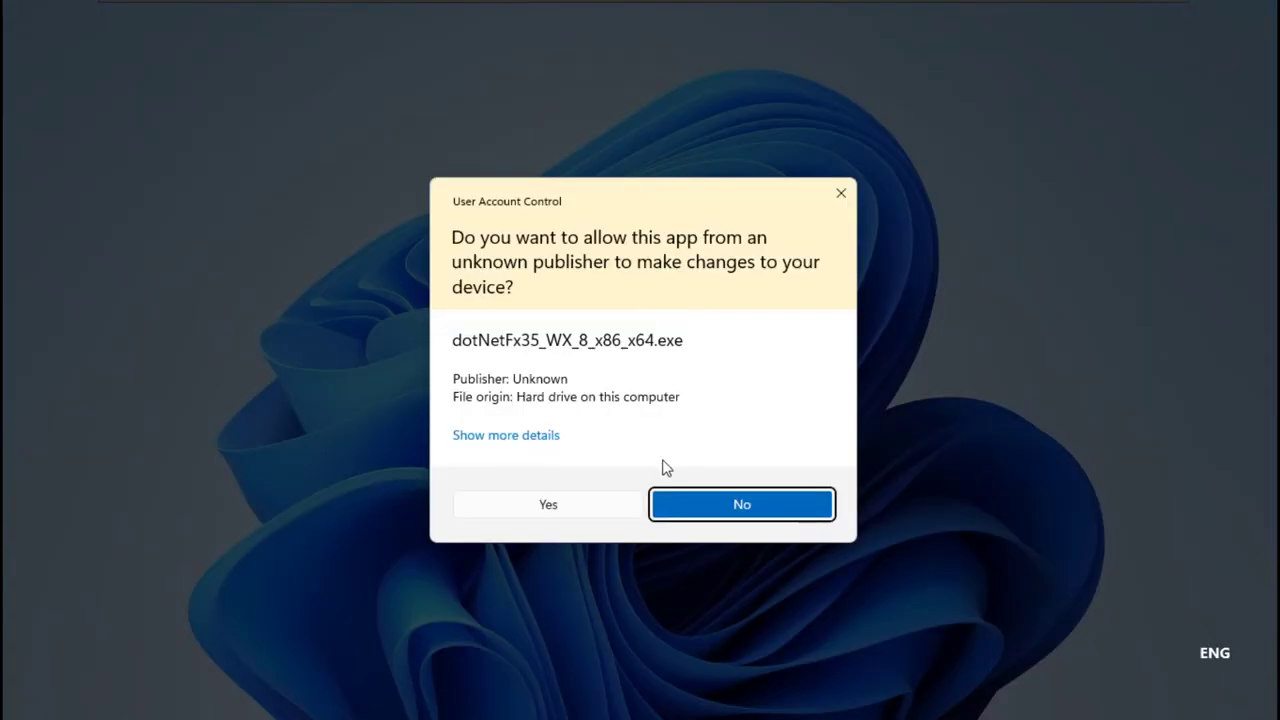
{"action": "left_click", "coordinate": [571, 514]}
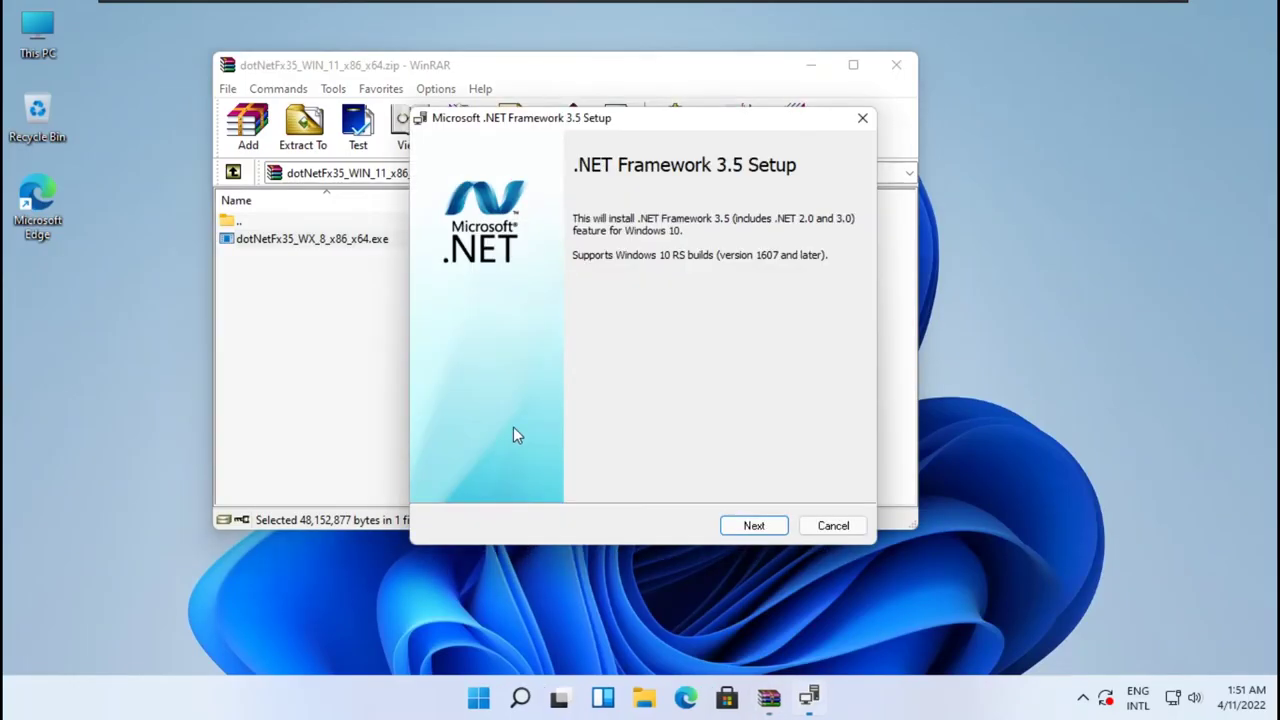
{"action": "left_click", "coordinate": [896, 65]}
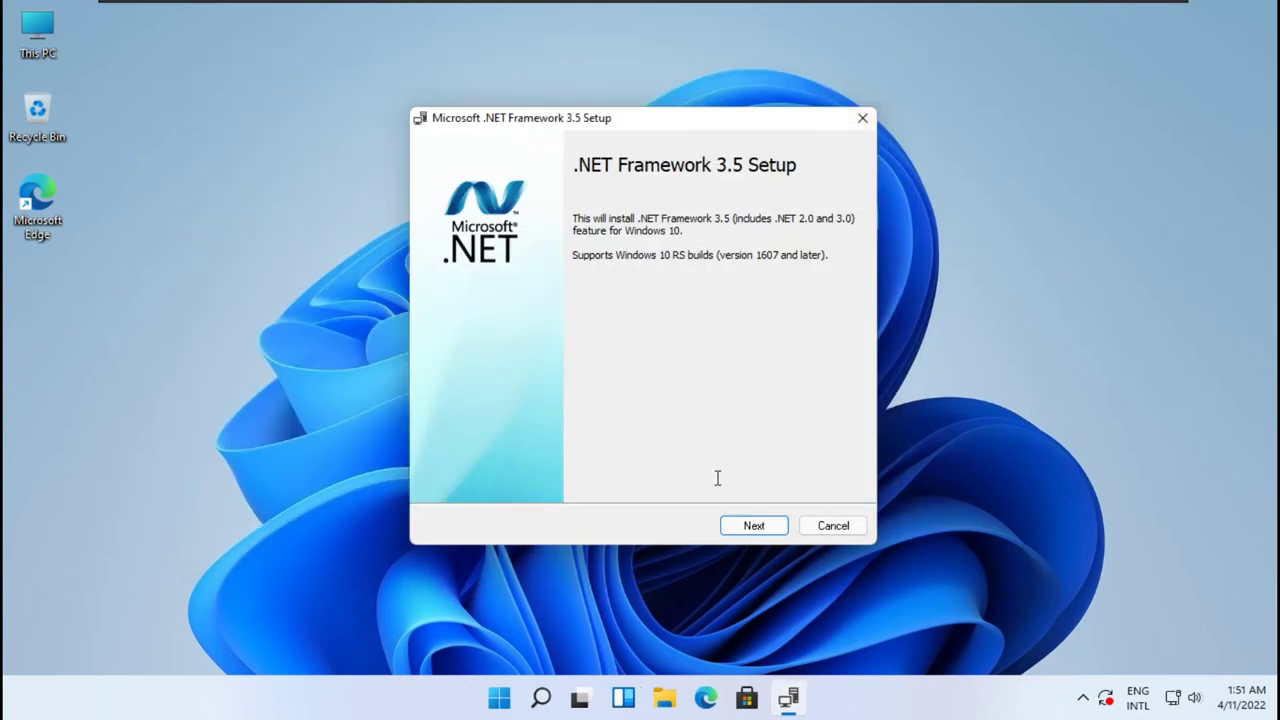
{"action": "left_click", "coordinate": [753, 530]}
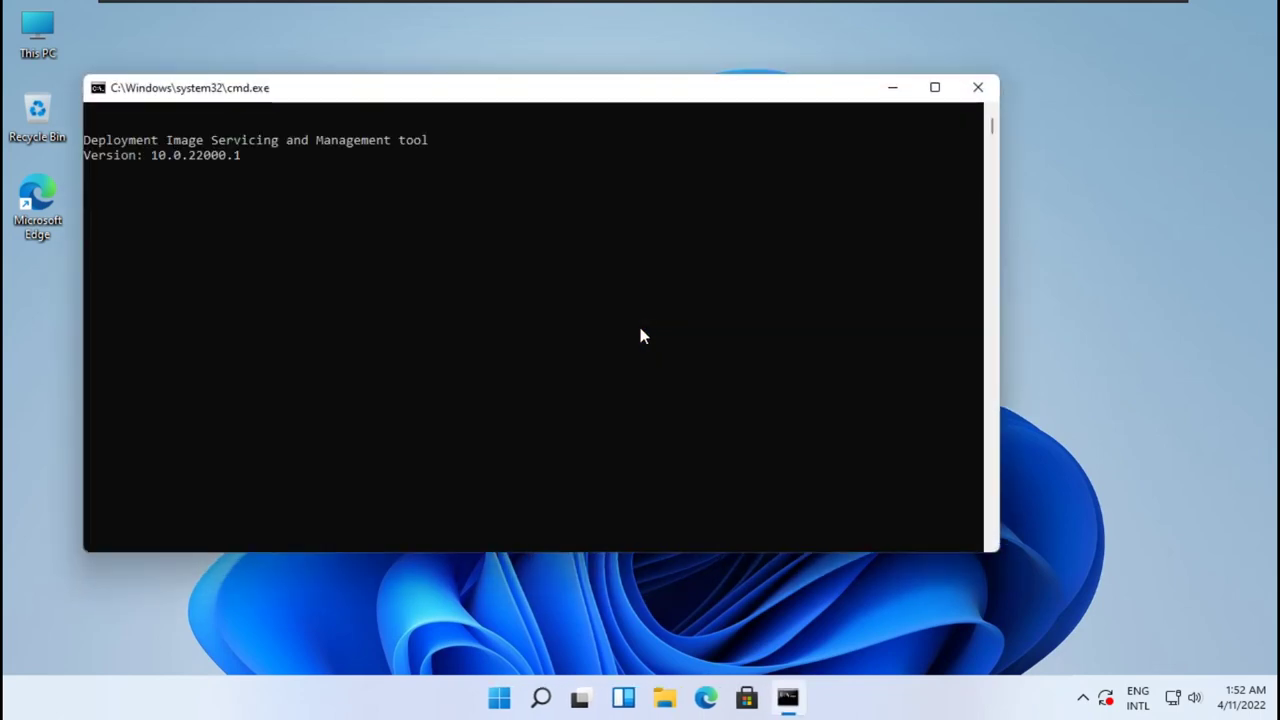
{"action": "left_click_drag", "start_coordinate": [430, 95], "coordinate": [496, 103]}
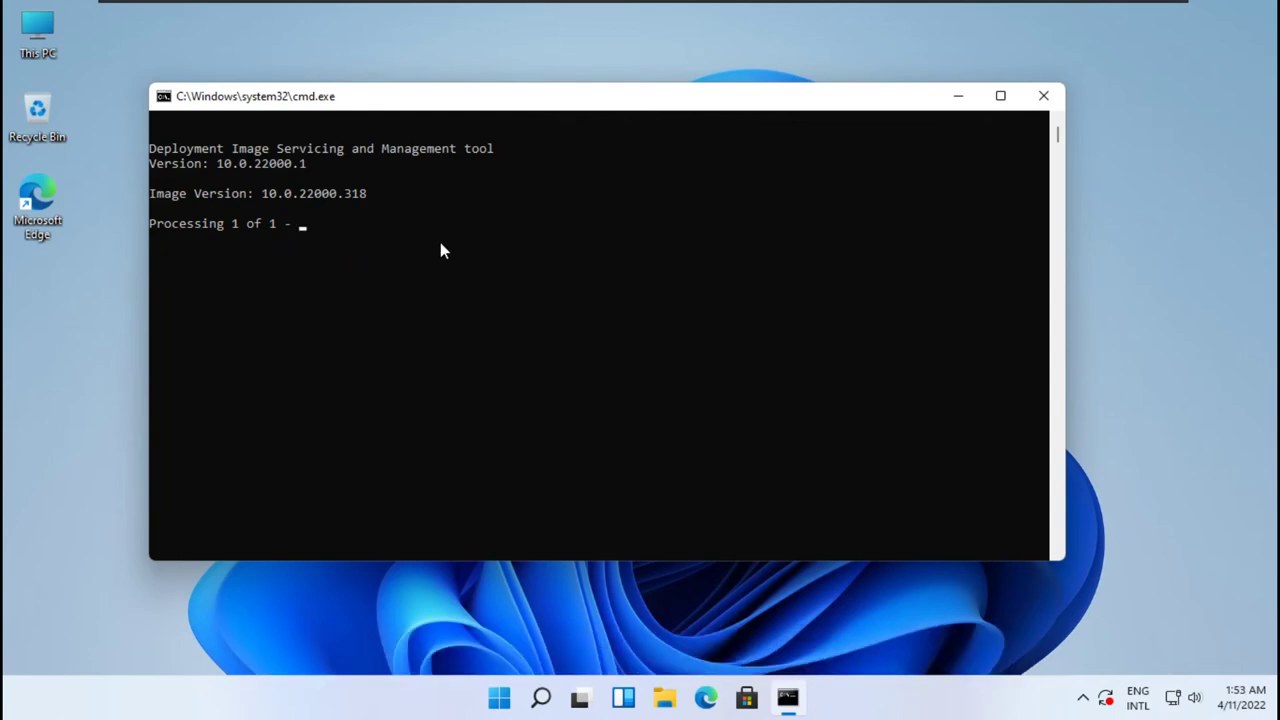
{"action": "left_click", "coordinate": [380, 243]}
{"action": "left_click", "coordinate": [489, 268]}
{"action": "right_click", "coordinate": [481, 331]}
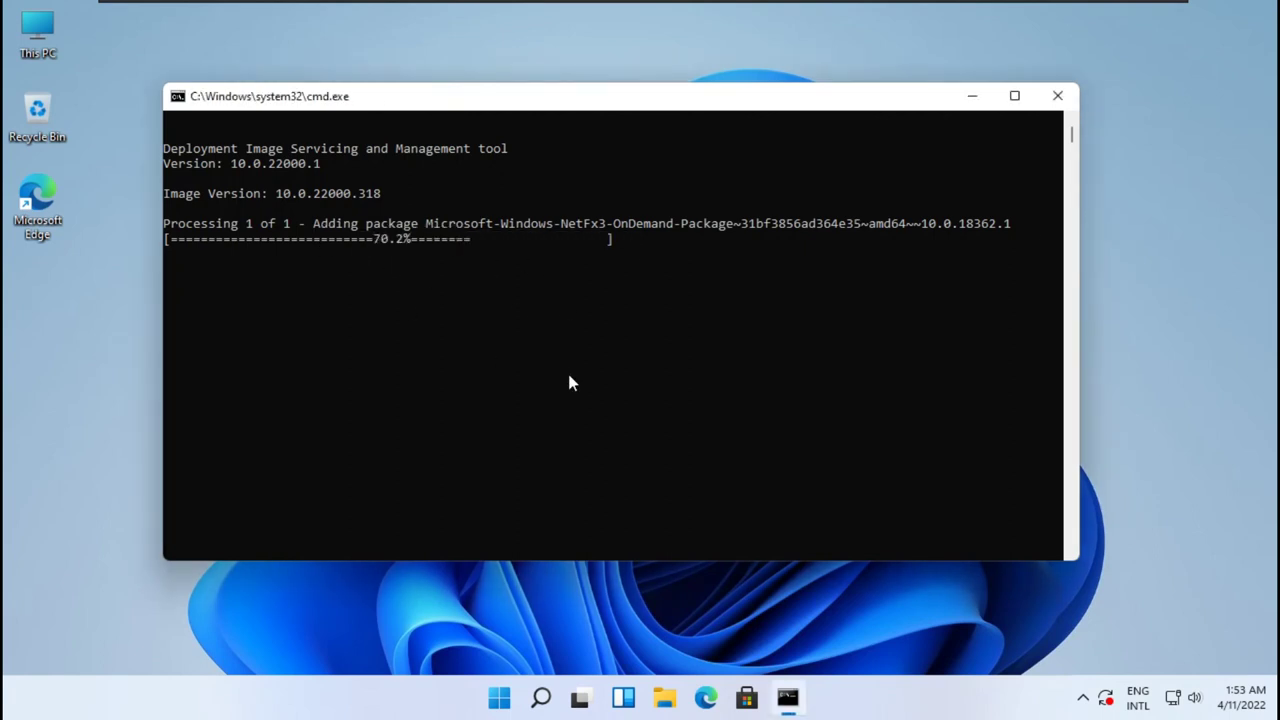
{"action": "left_click", "coordinate": [641, 246]}
{"action": "right_click", "coordinate": [682, 285]}
{"action": "left_click", "coordinate": [616, 403]}
{"action": "right_click", "coordinate": [616, 403]}
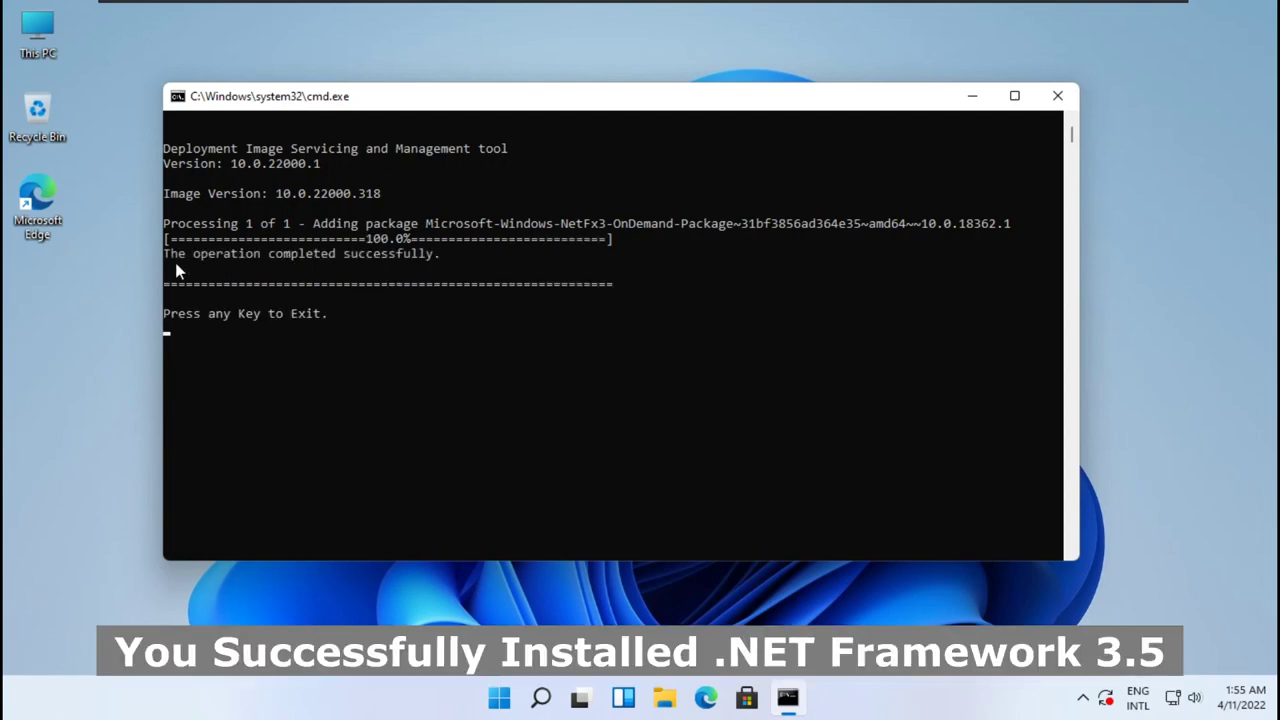
Exit the completed deployment console and finish the .NET Framework 3.5 setup wizard.
{"action": "left_click_drag", "start_coordinate": [166, 254], "coordinate": [449, 258]}
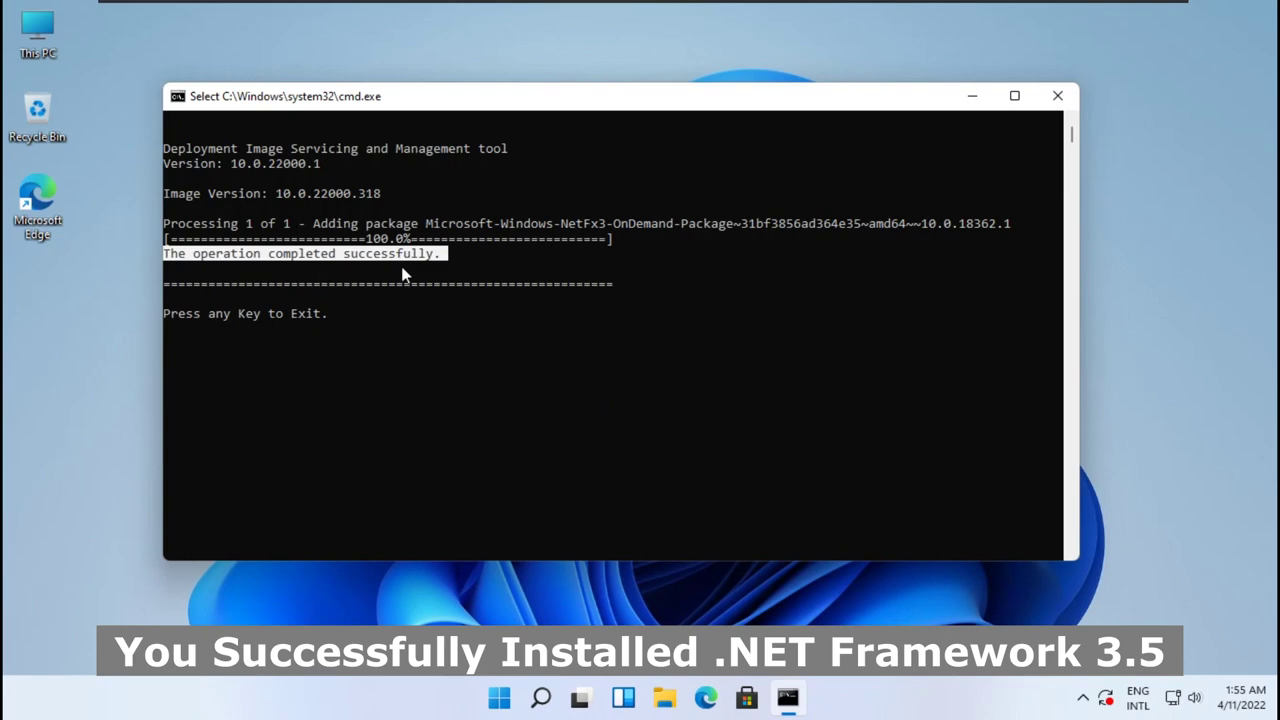
{"action": "key", "text": "Return"}
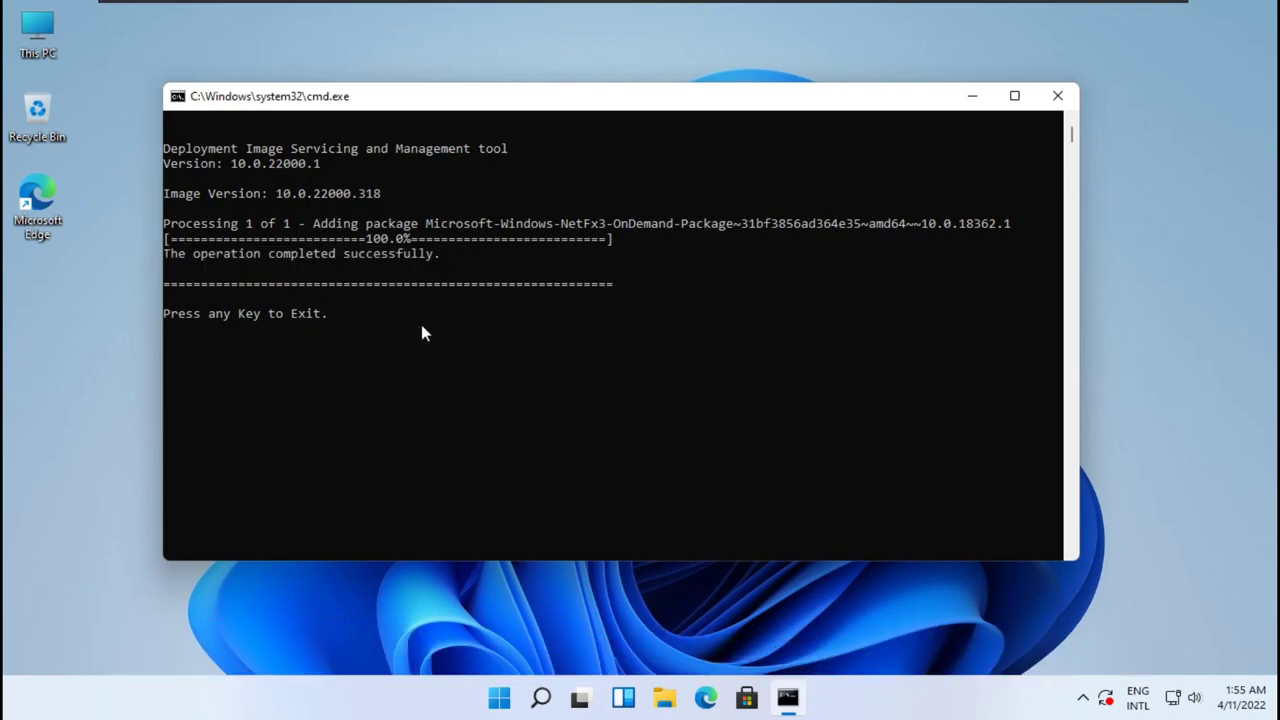
{"action": "key", "text": "Return"}
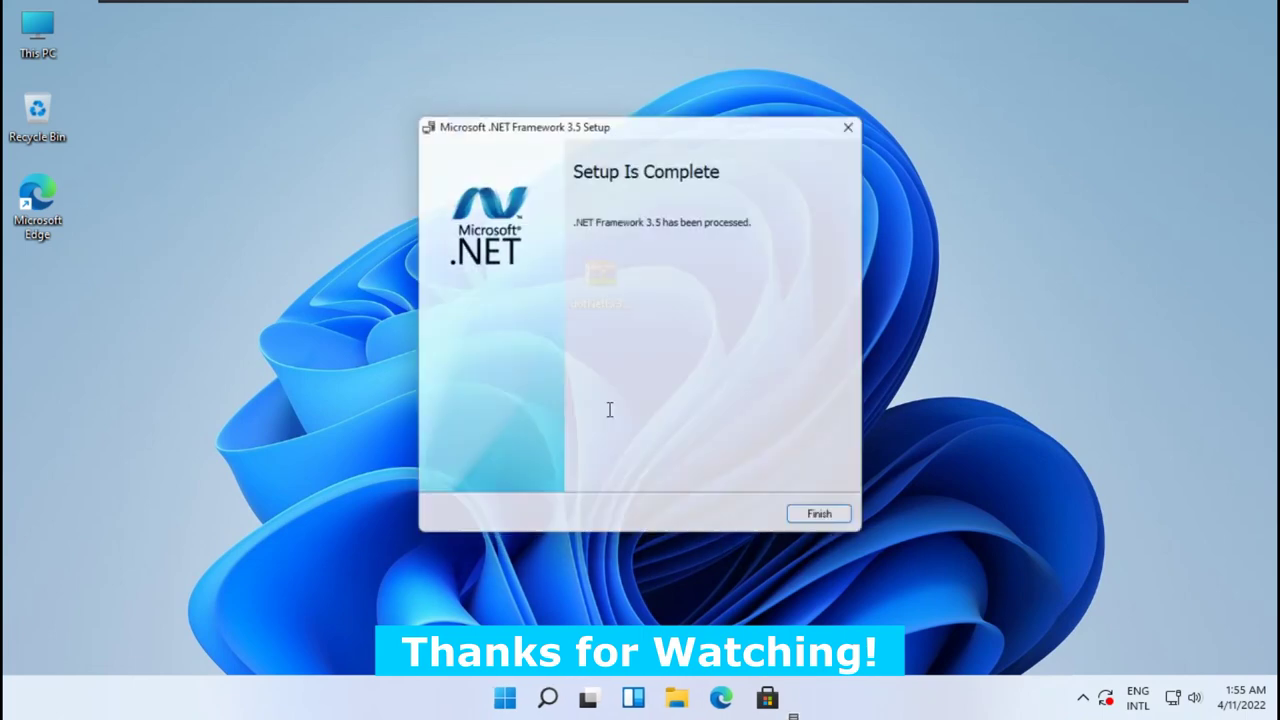
{"action": "left_click_drag", "start_coordinate": [570, 166], "coordinate": [740, 166]}
{"action": "left_click", "coordinate": [830, 525]}
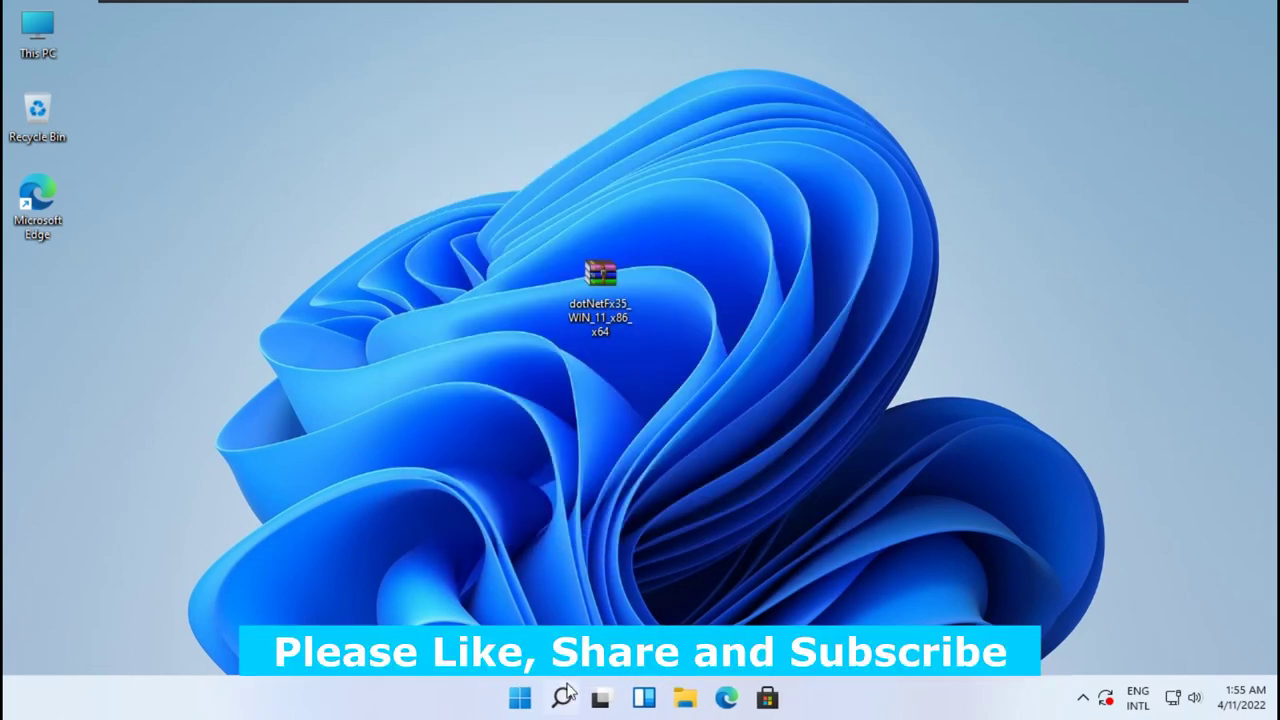
Open the Windows features list again to verify that .NET Framework 3.5 is turned on.
{"action": "left_click", "coordinate": [561, 697]}
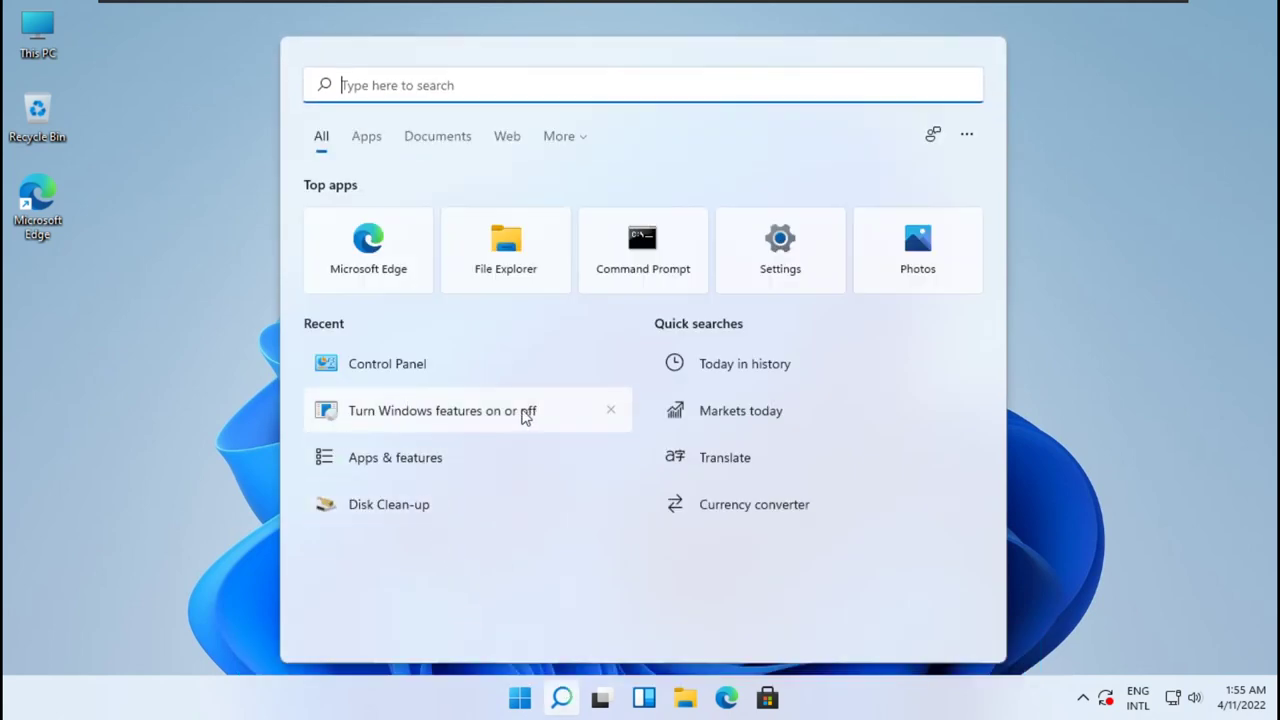
{"action": "left_click", "coordinate": [486, 412]}
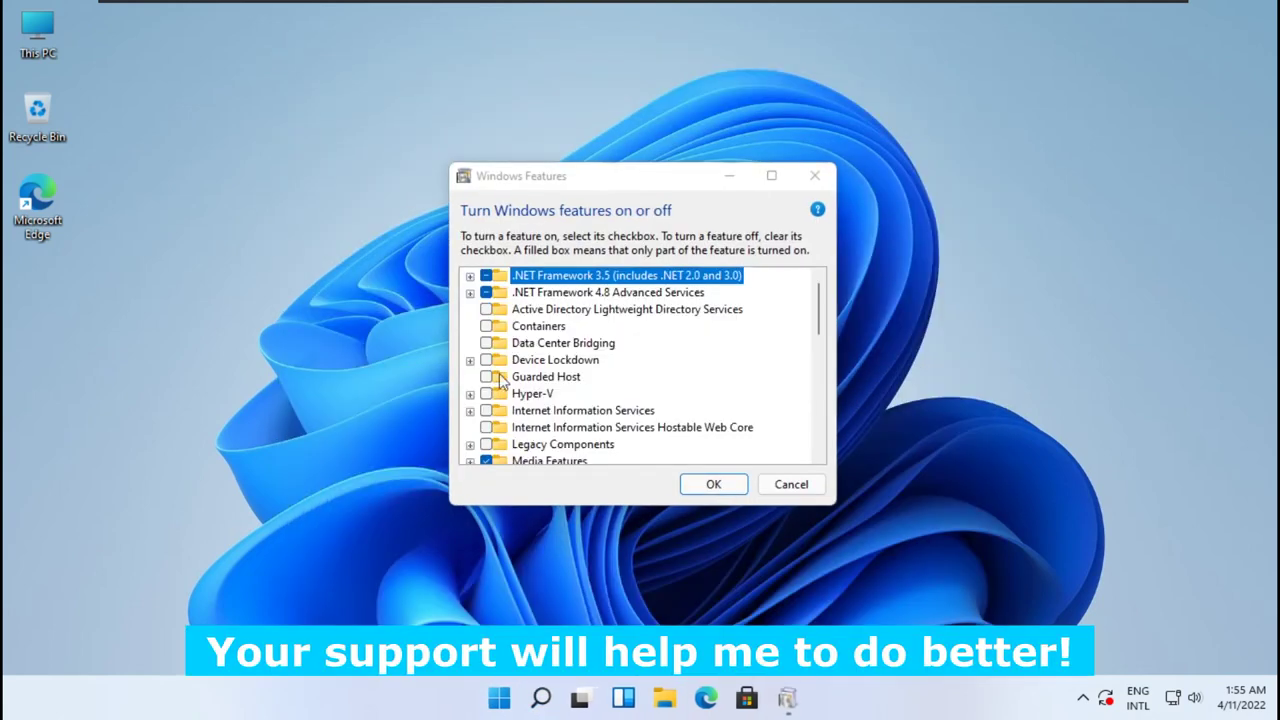